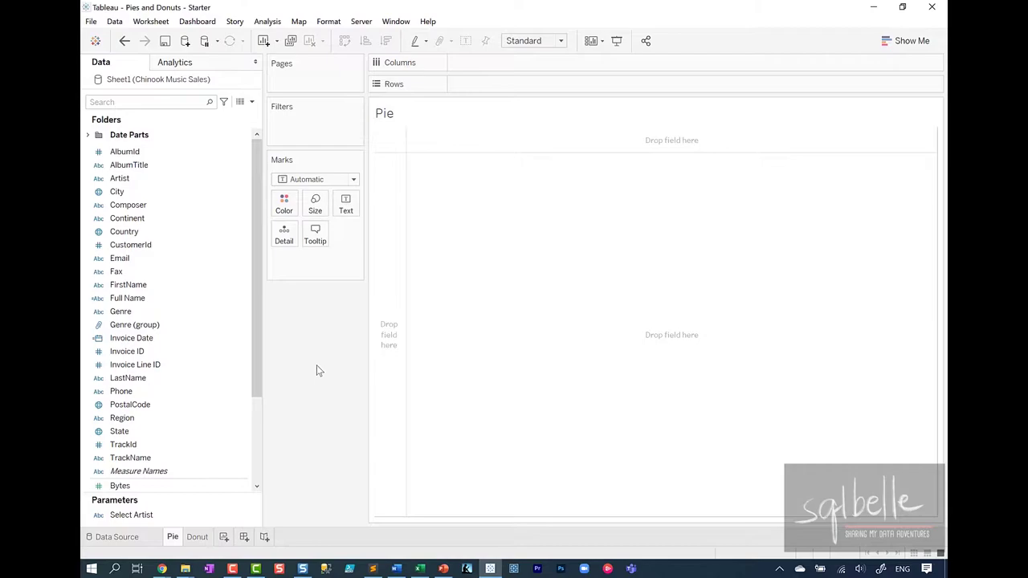
- Switch the mark type to Pie and put SUM(Profit) on Angle
click(333, 181)
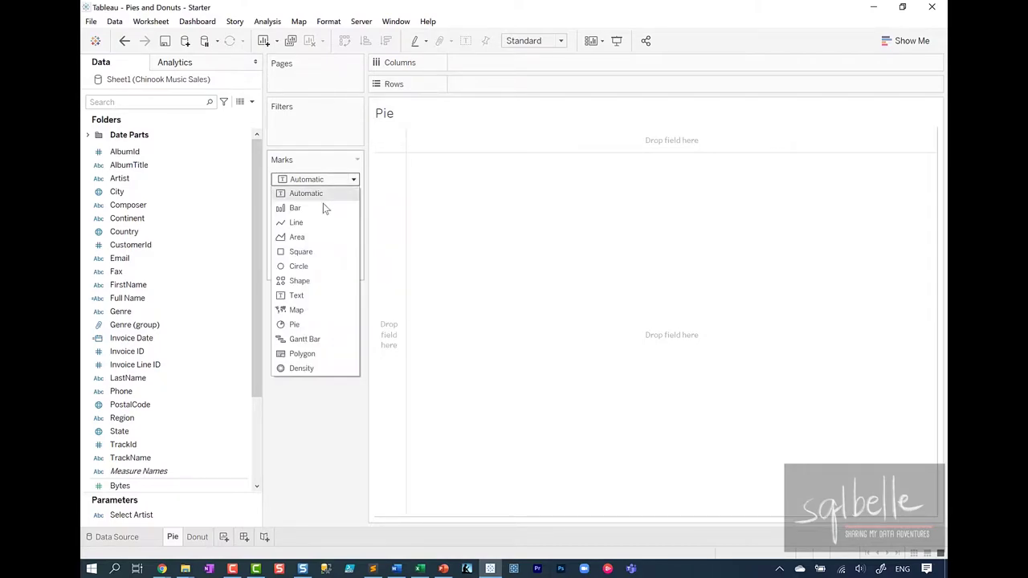
click(319, 328)
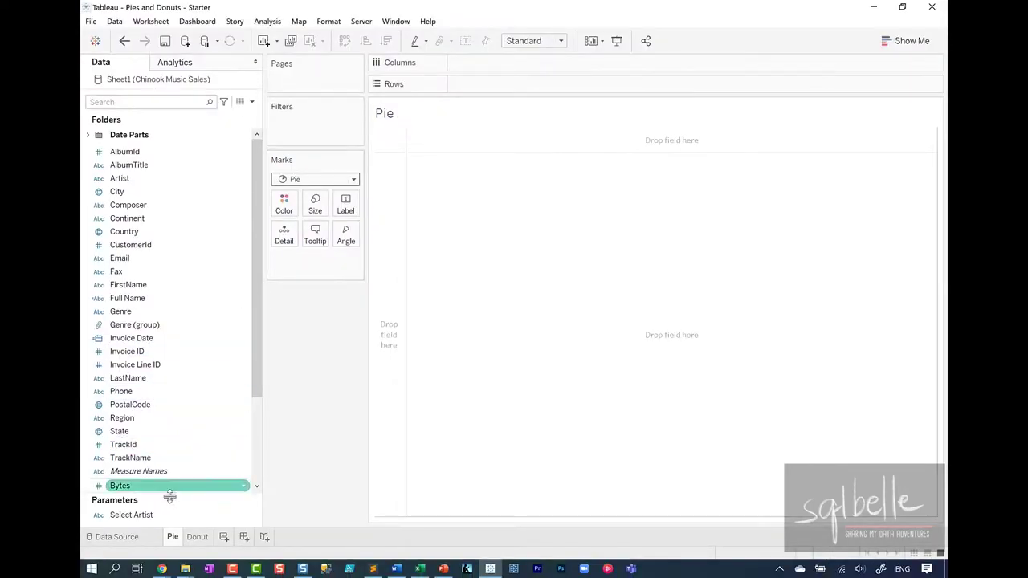
click(163, 103)
text(prof)
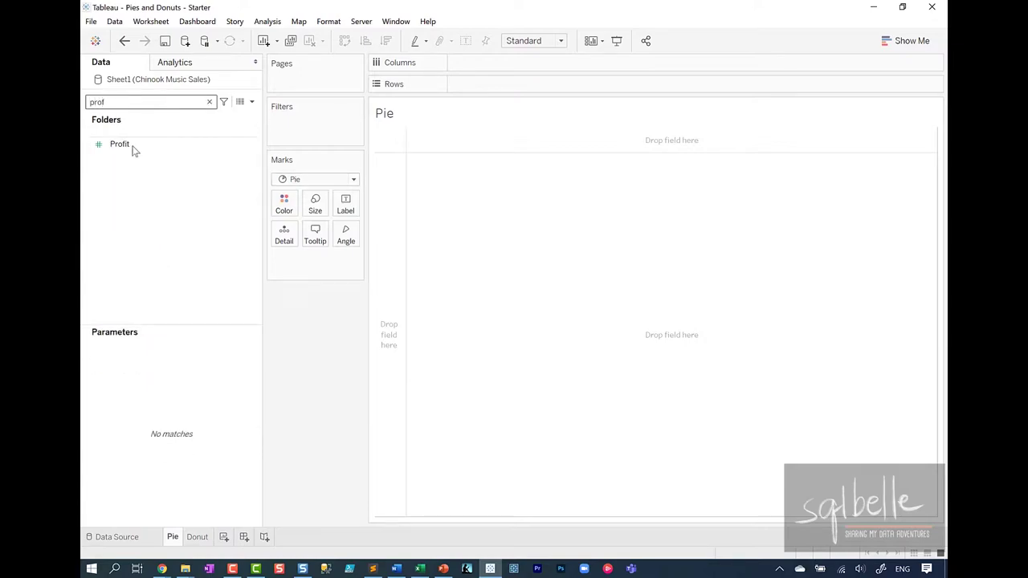
mouse_move(120, 144)
mouse_down()
mouse_move(365, 266)
mouse_move(345, 241)
mouse_up()
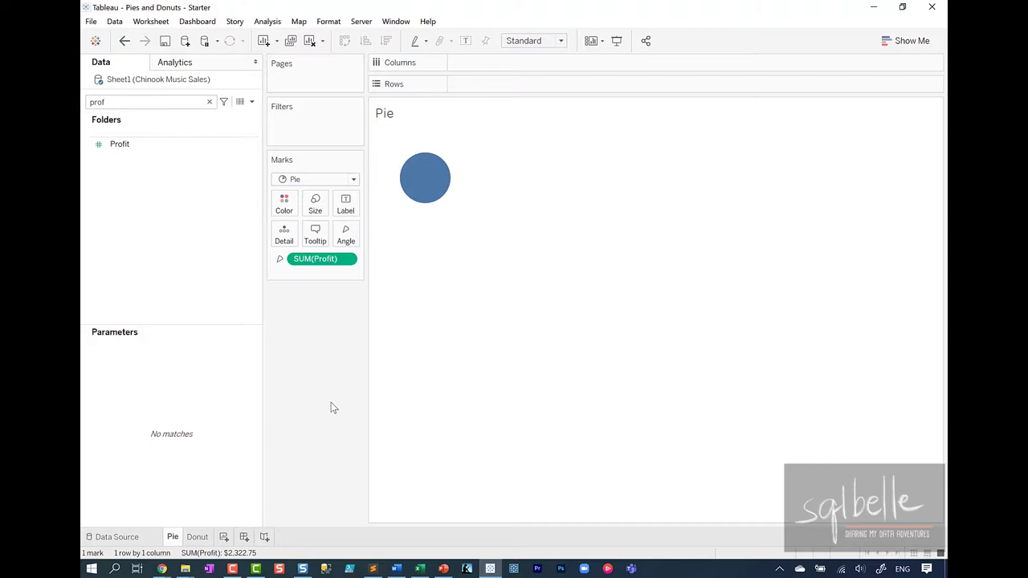
click(210, 103)
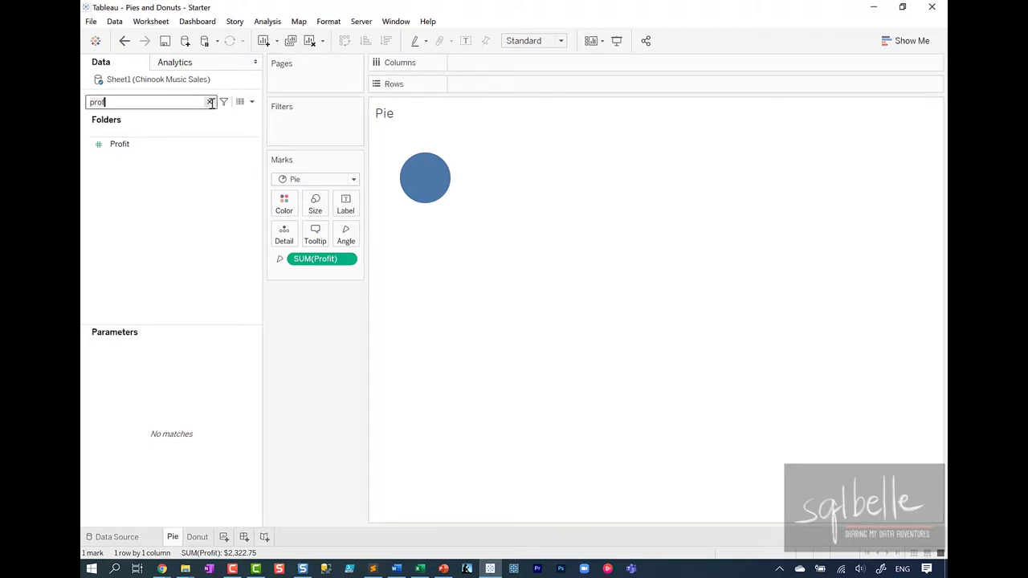
click(211, 102)
- Fit the view to Entire View and enlarge the pie mark
click(554, 41)
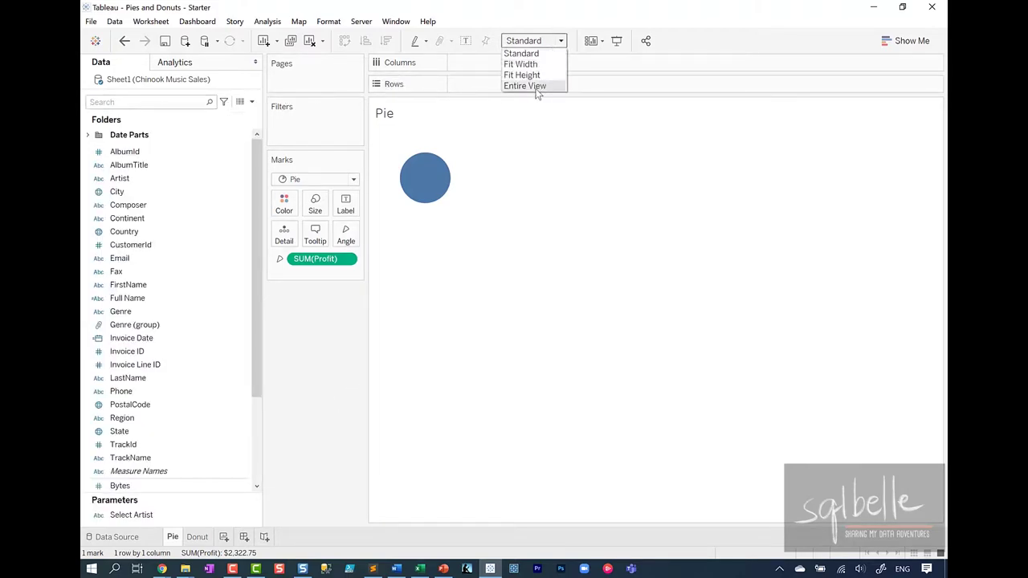
click(534, 87)
click(315, 204)
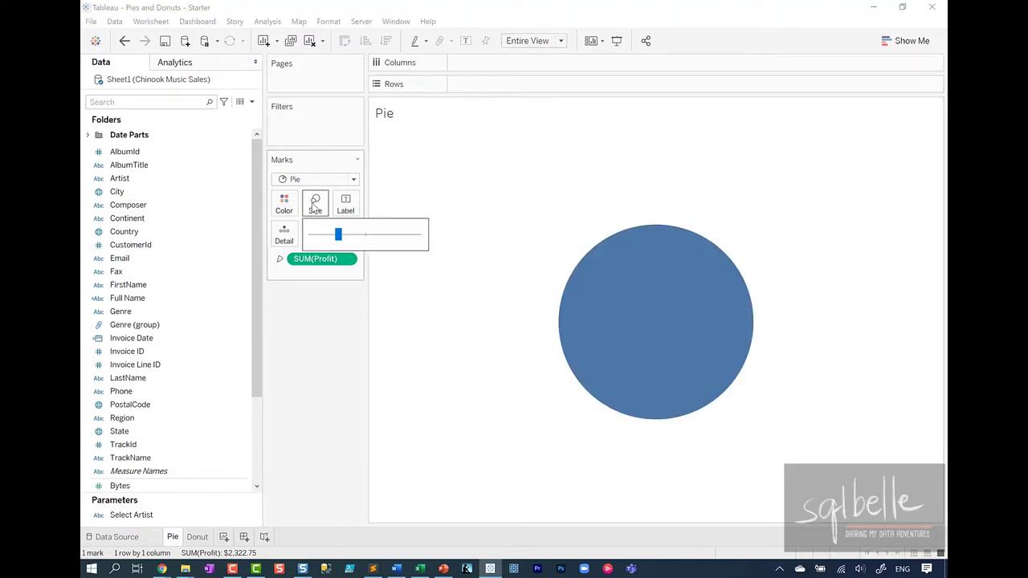
click(354, 235)
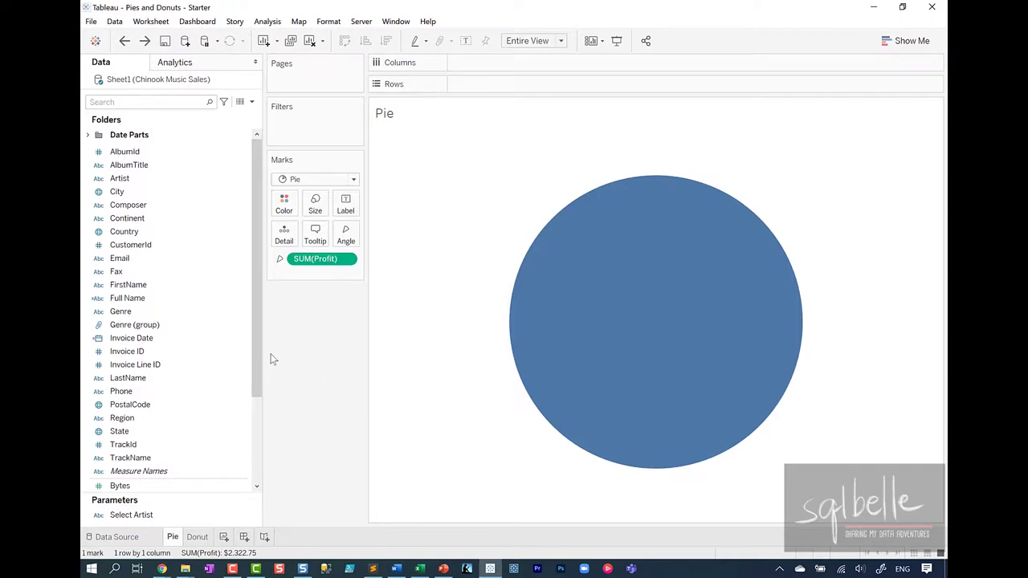
- Colour the pie by Genre (group) and label slices with genre and SUM(Profit)
drag(168, 326, 291, 208)
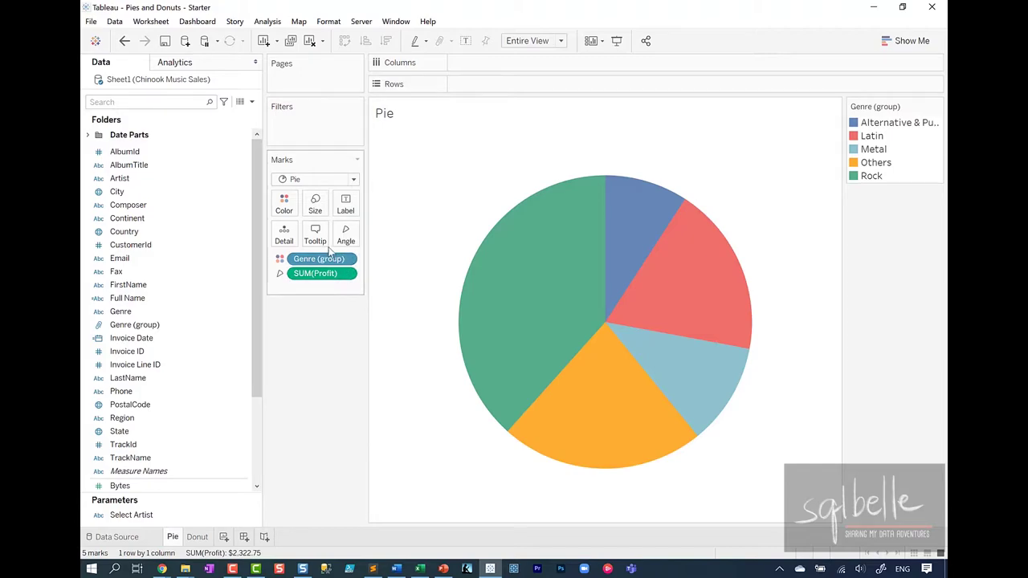
drag(321, 258, 345, 207)
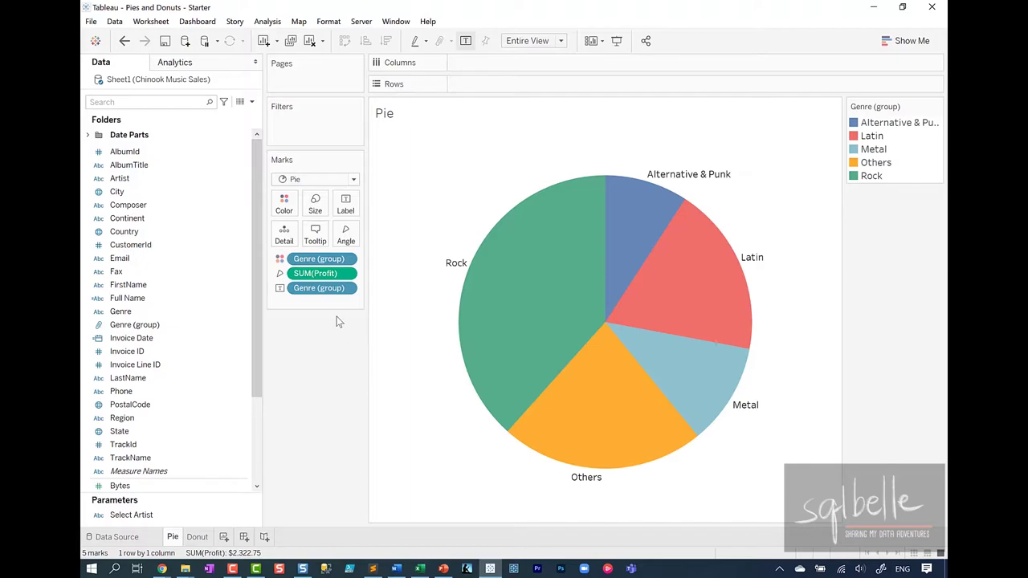
drag(313, 274, 345, 205)
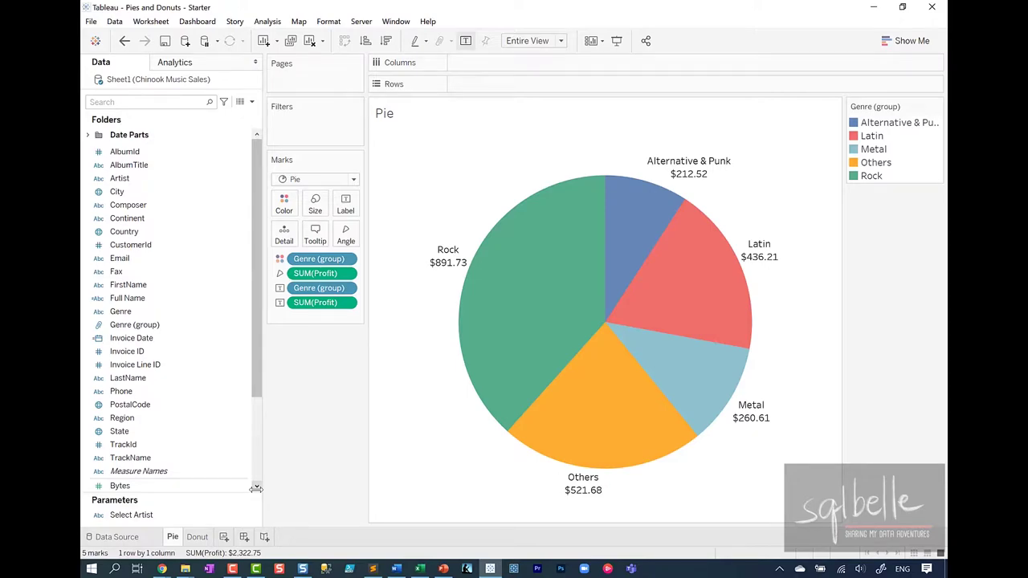
- Make the profit label Percent of Total and add SUM(Profit) to Label again
click(346, 303)
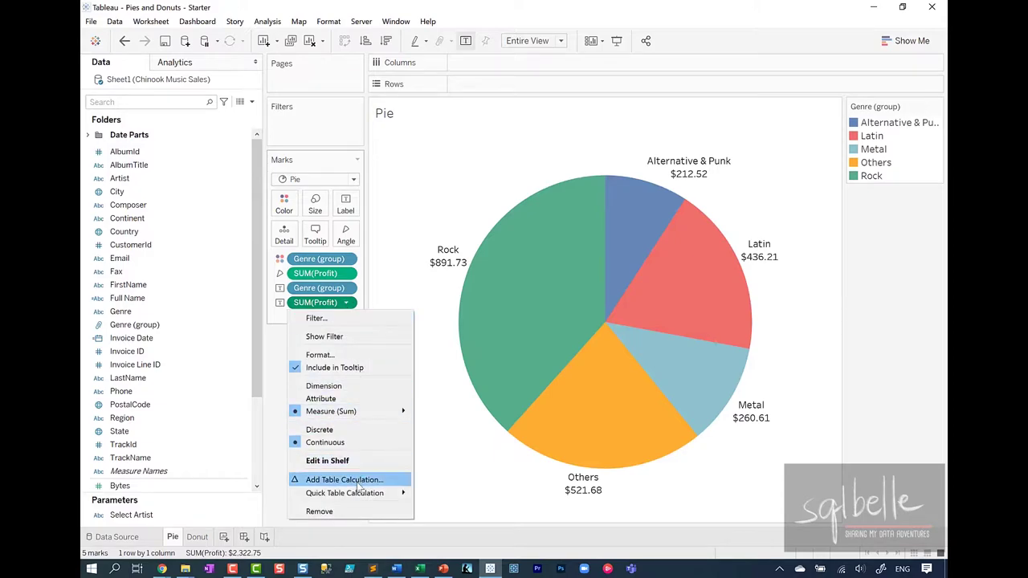
mouse_move(353, 499)
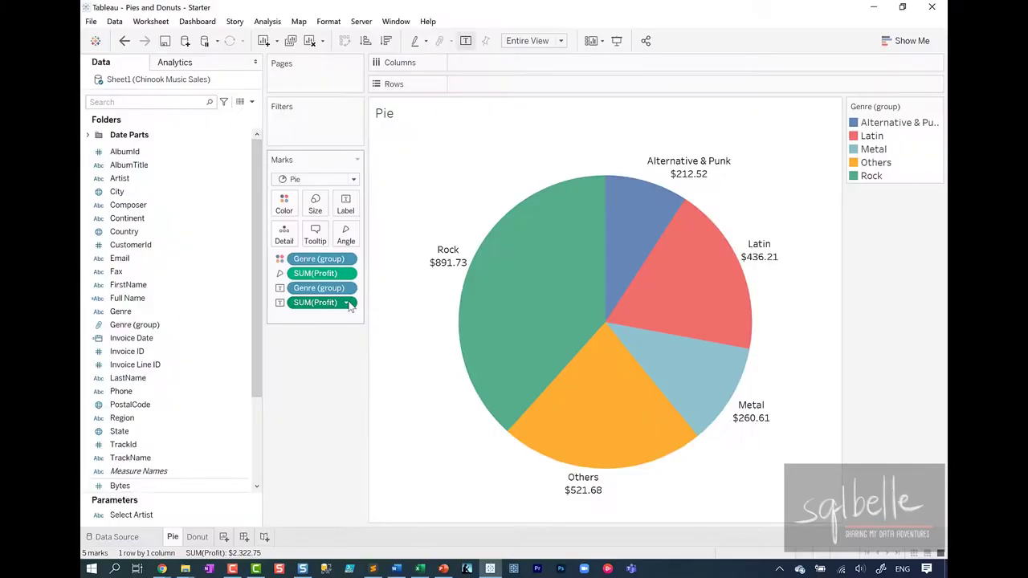
click(267, 112)
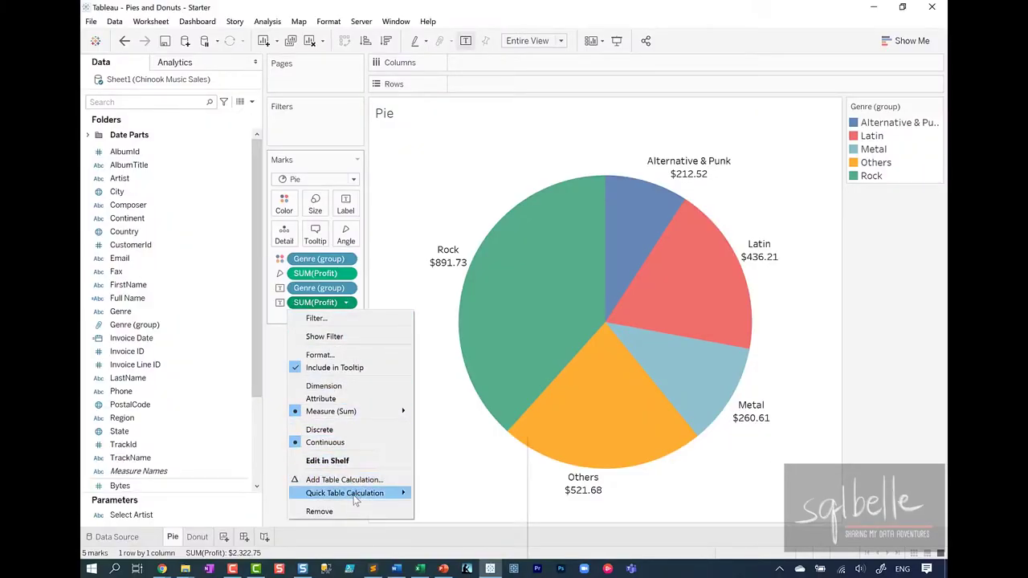
mouse_move(361, 493)
click(464, 484)
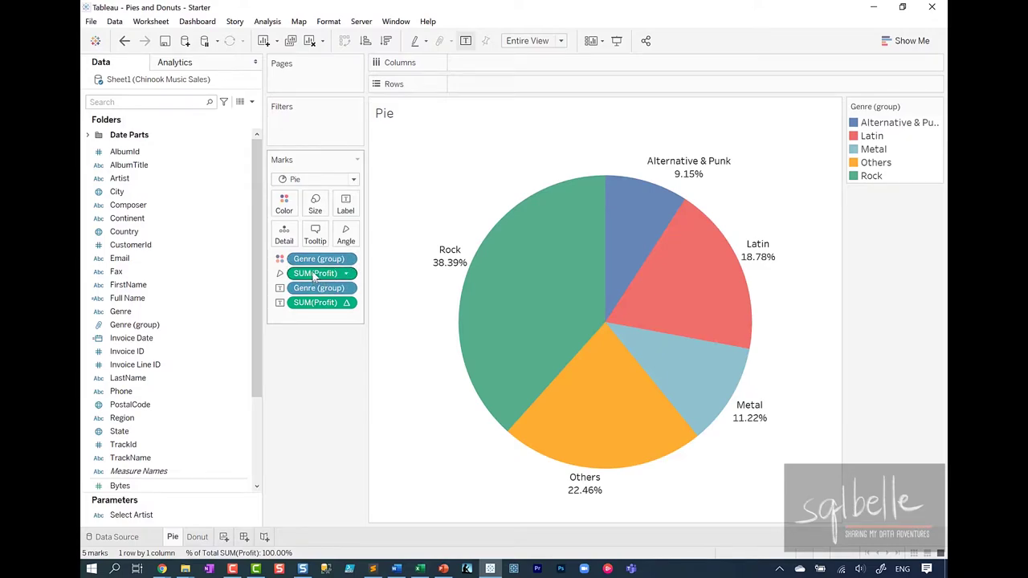
drag(321, 274, 345, 207)
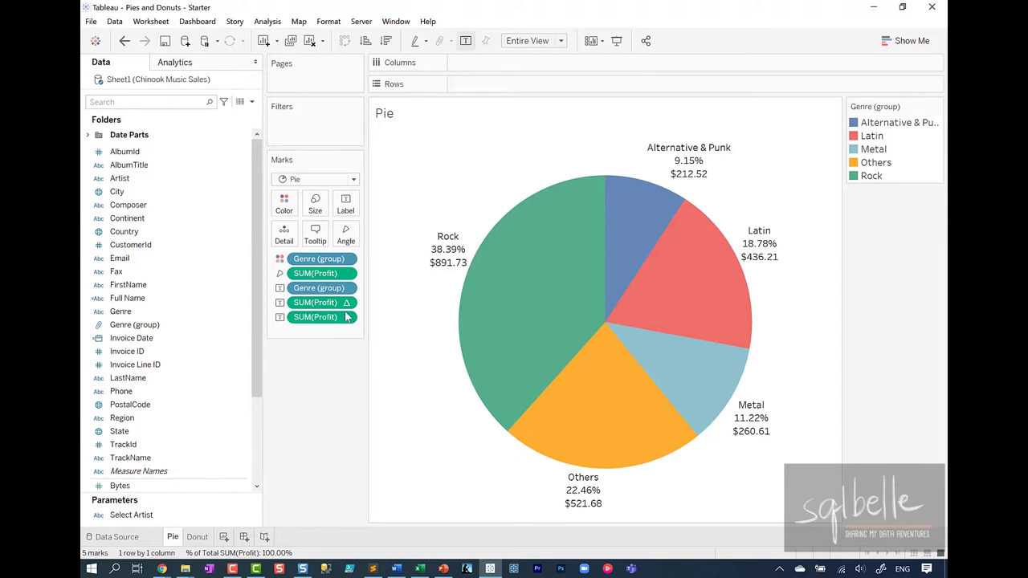
- In the label editor, move the percent-of-total line to the top and centre the text
click(345, 205)
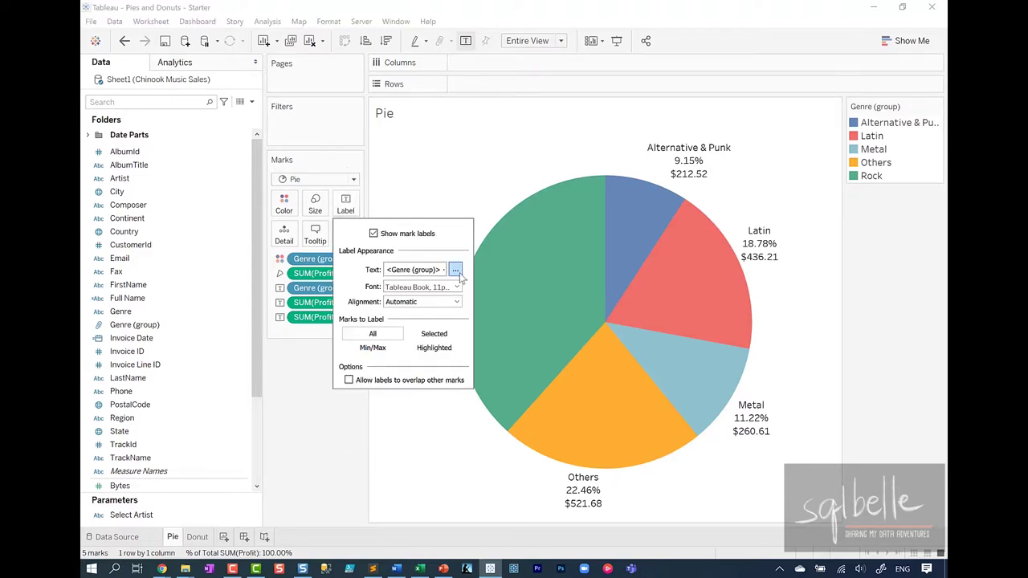
click(456, 270)
drag(598, 241, 452, 240)
key(ctrl+x)
click(479, 225)
key(ctrl+v)
key(Return)
key(ctrl+a)
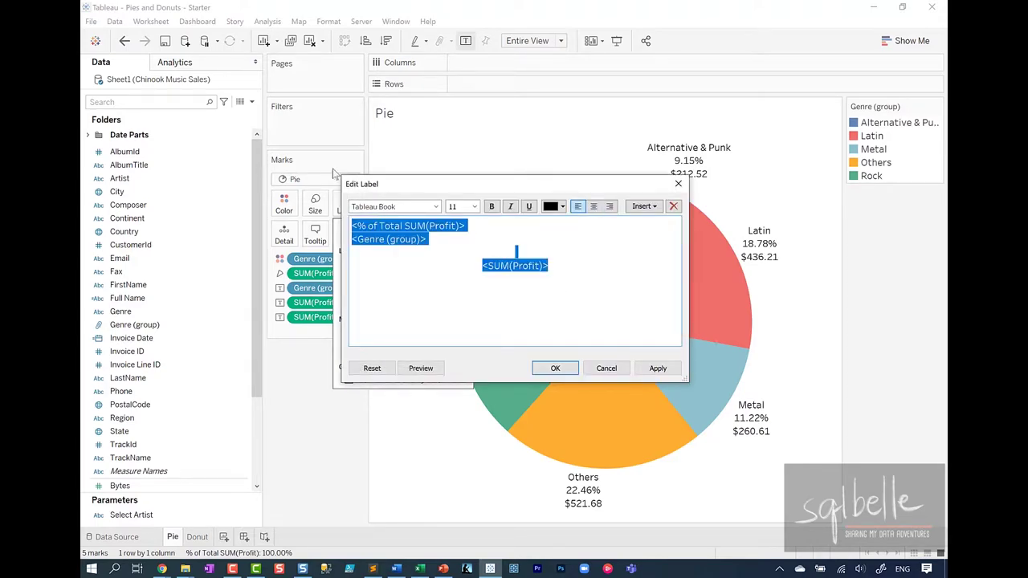
click(594, 206)
- Remove the blank line and set the percent line to size 24, then apply
click(592, 253)
key(BackSpace)
drag(575, 226, 458, 226)
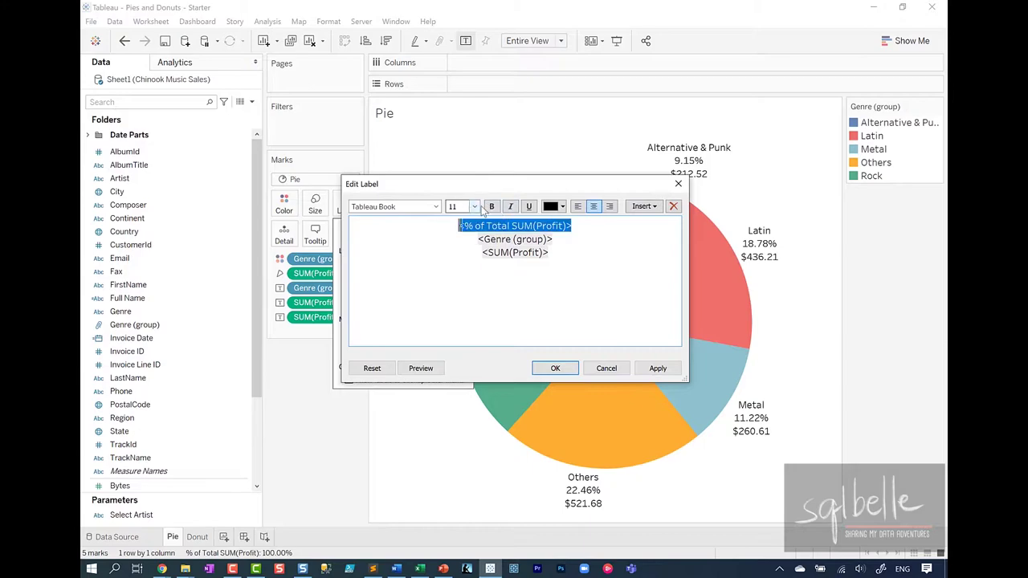
click(474, 207)
click(460, 313)
click(555, 368)
click(323, 453)
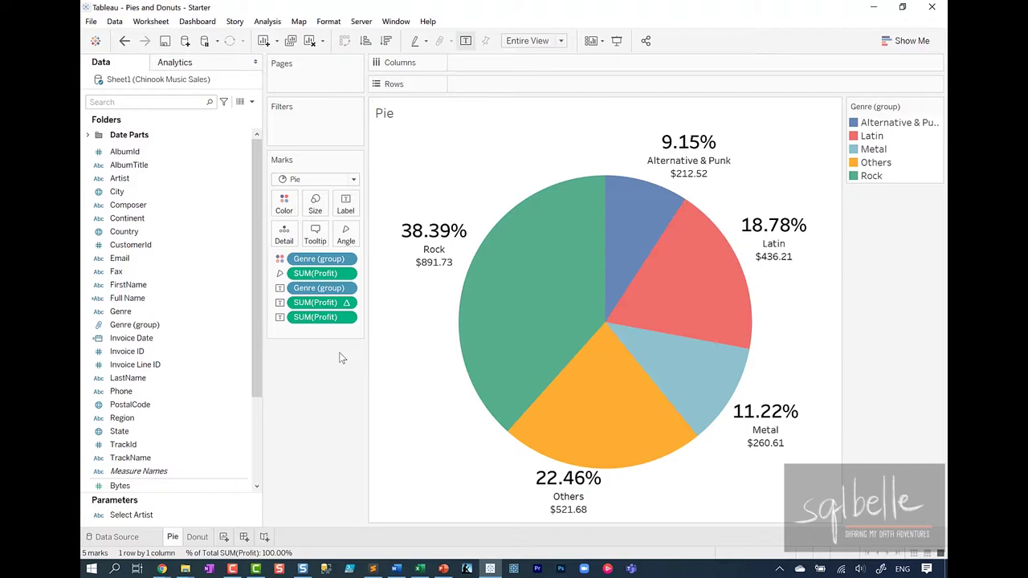
- Show a Genre (group) highlighter and label only highlighted slices
click(348, 260)
click(346, 306)
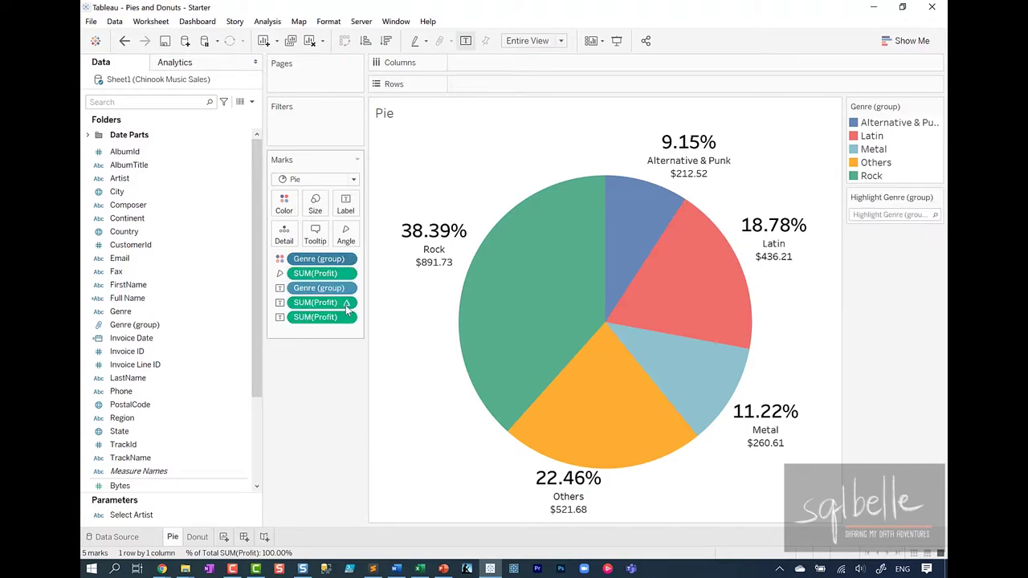
click(345, 207)
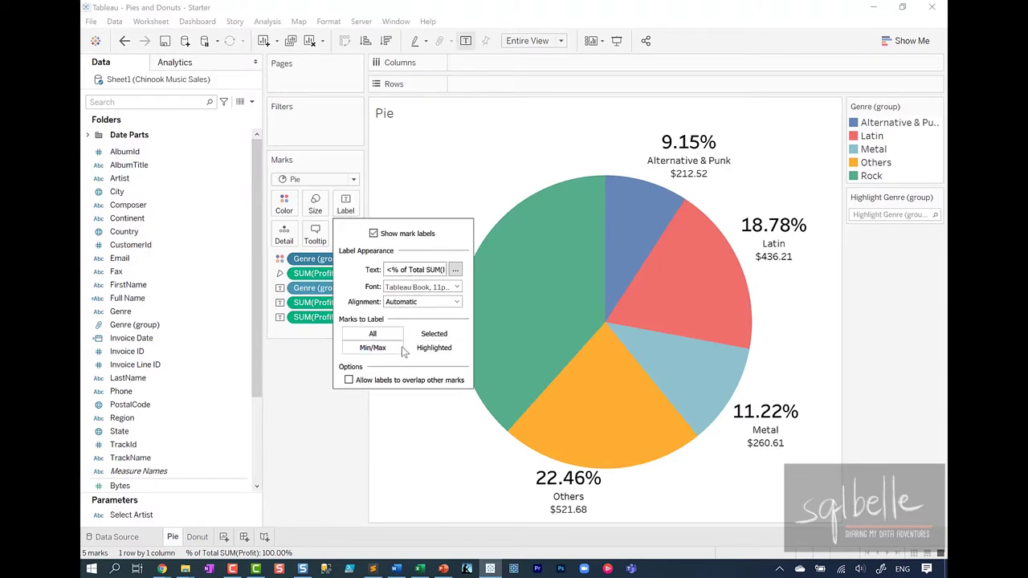
click(433, 348)
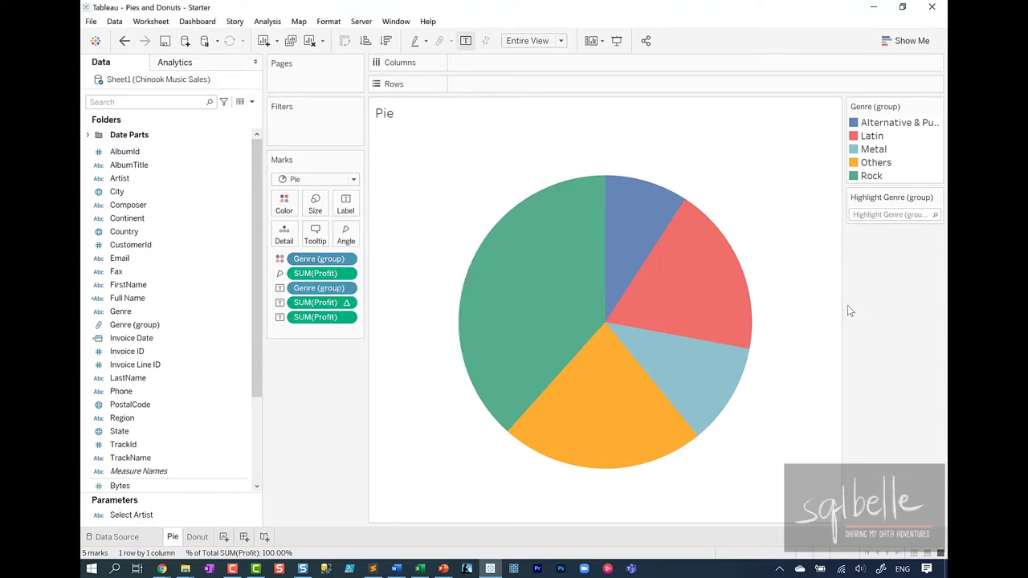
click(866, 213)
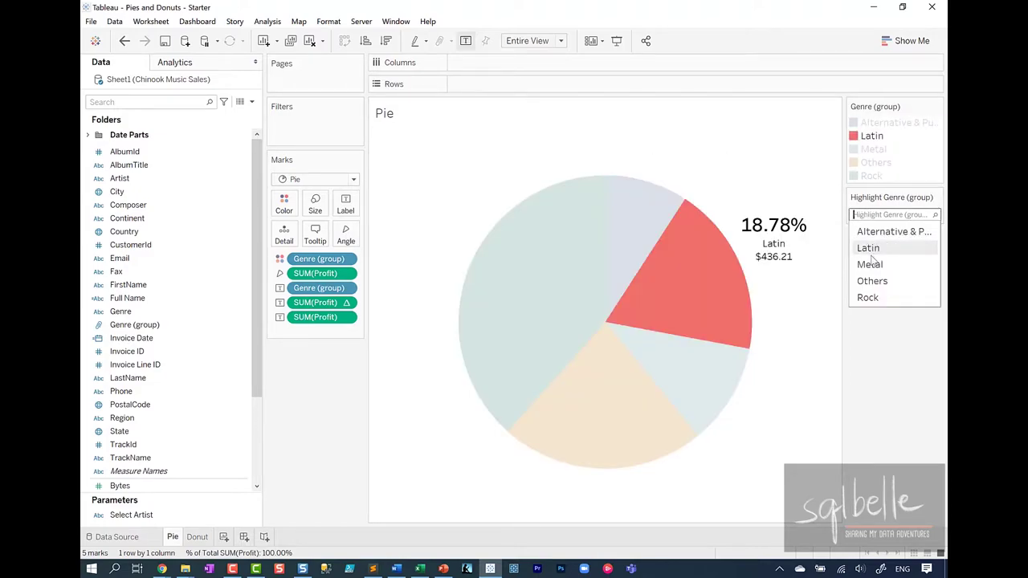
click(327, 411)
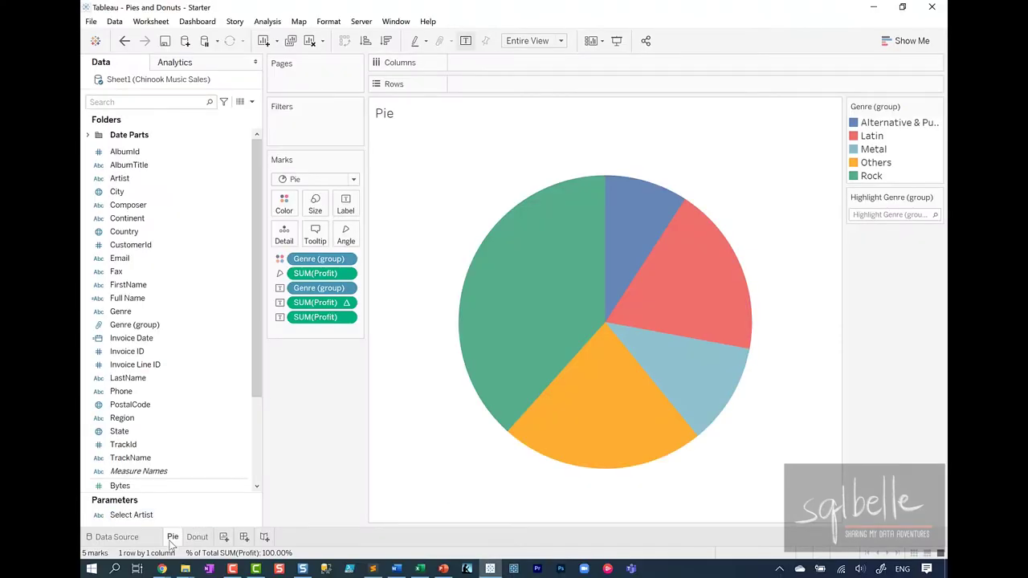
- Duplicate the Pie sheet as Pie (2) and start an ad-hoc Columns calculation
right_click(171, 539)
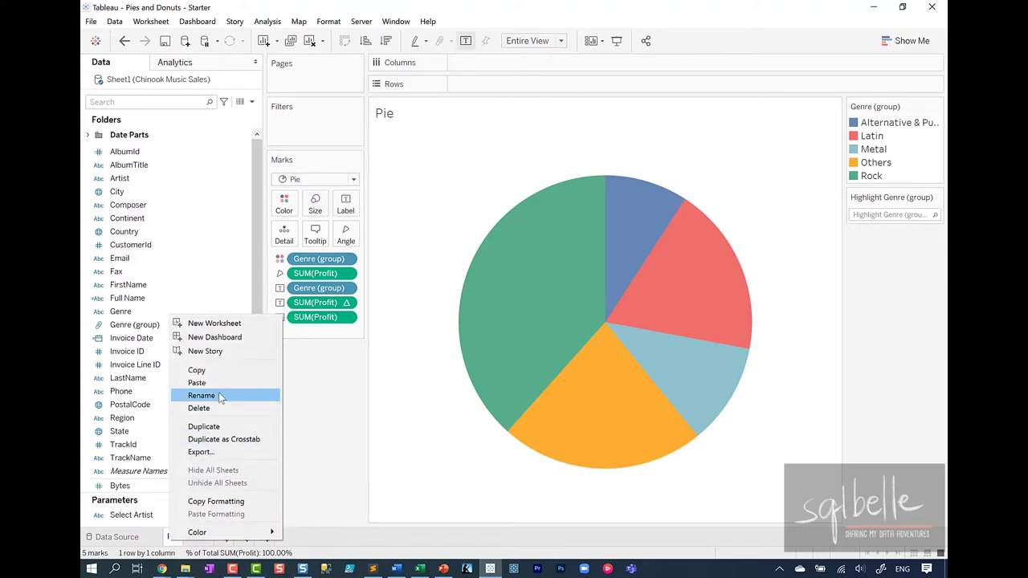
click(161, 432)
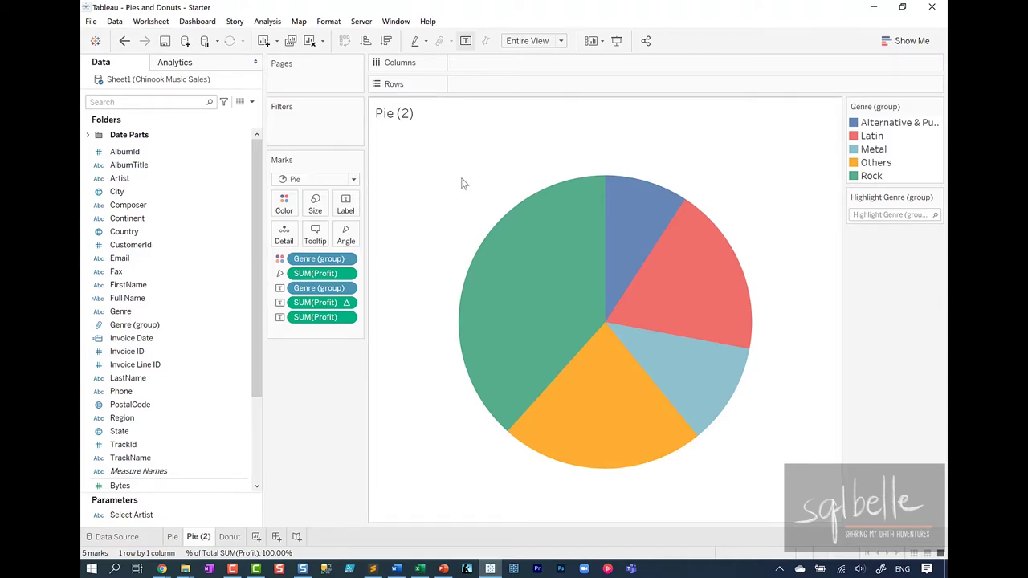
double_click(482, 62)
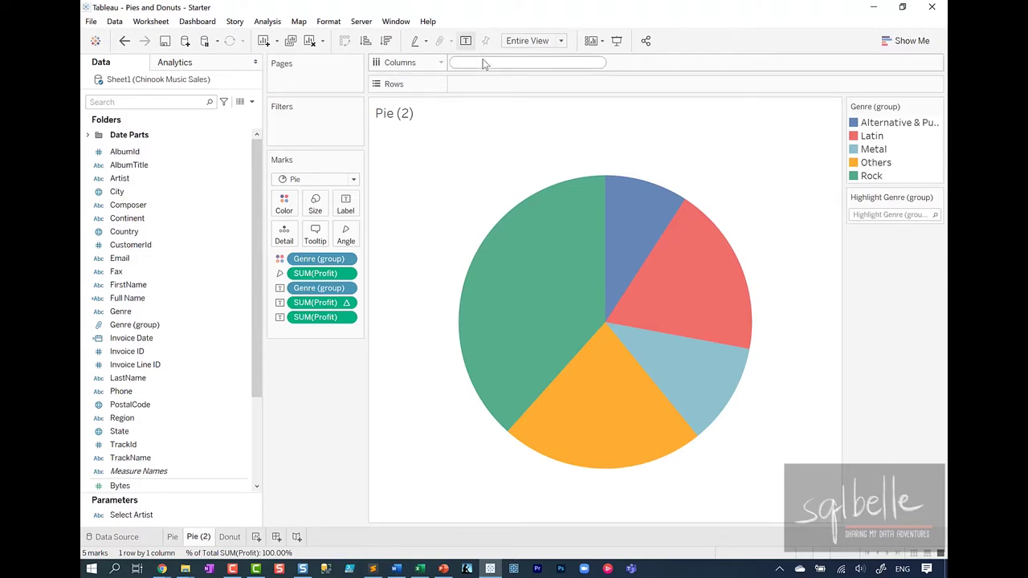
- Enter MIN(1) as the Columns calculation to place the pie on a MIN(1) axis
text(MIN()
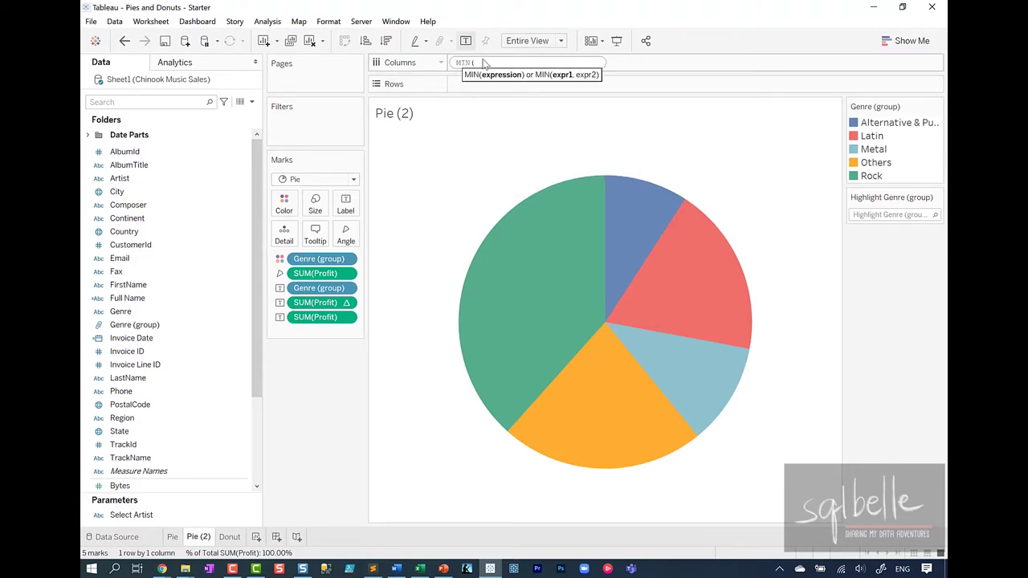
text(1))
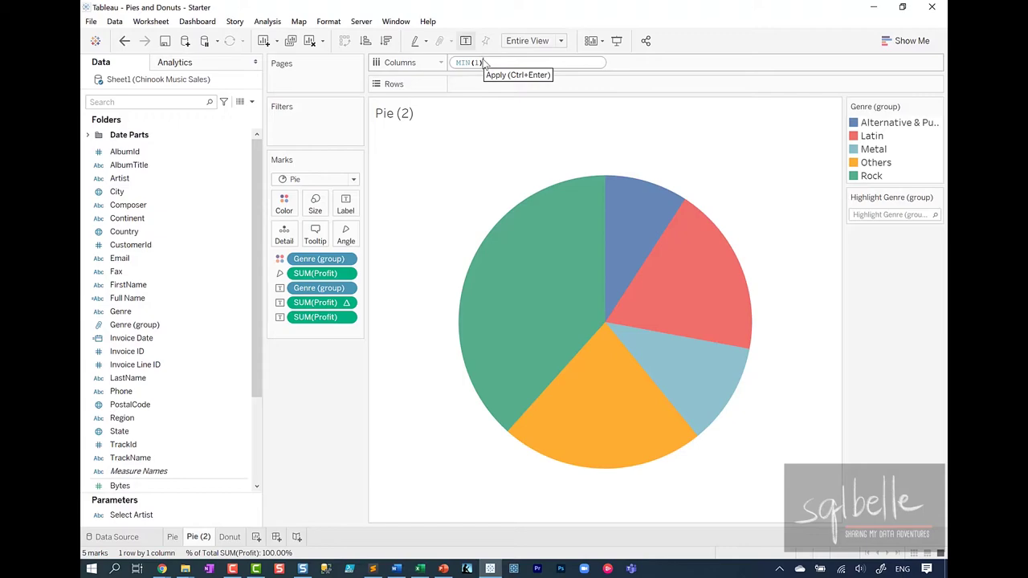
key(Return)
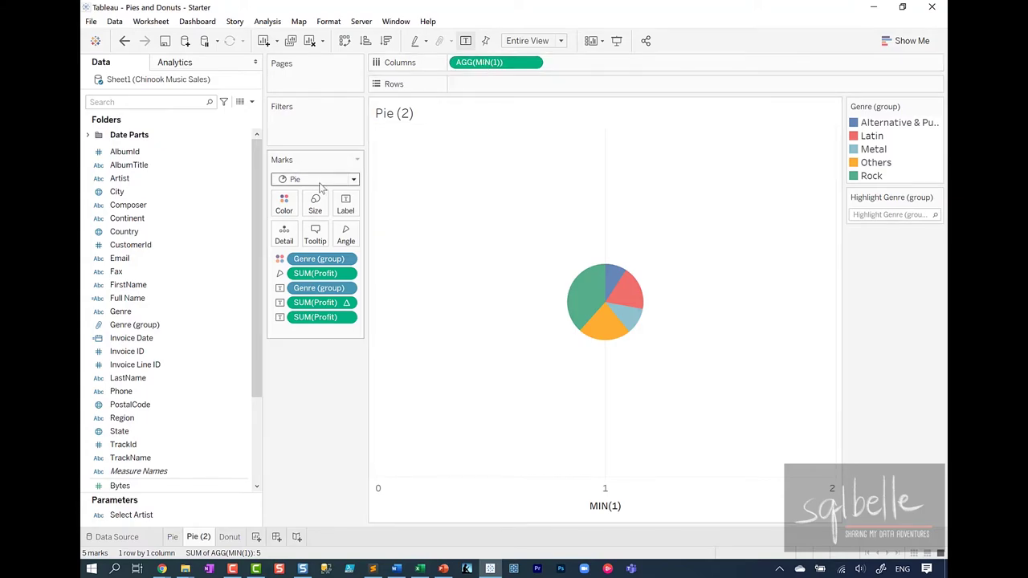
click(315, 205)
- Enlarge the pie, Ctrl-drag AGG(MIN(1)) to add a second pie, and select its Marks card
drag(362, 237, 382, 234)
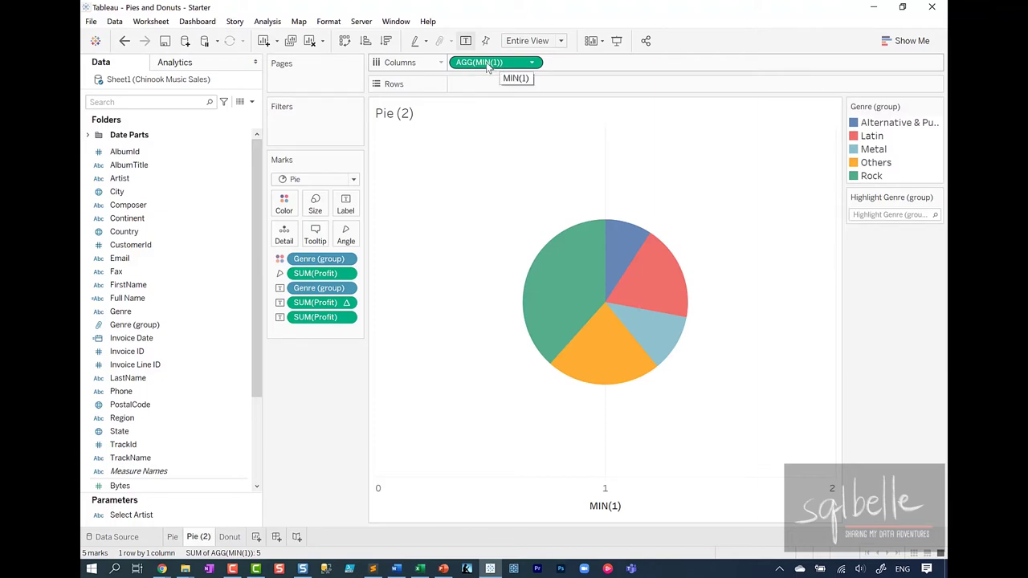
drag(485, 68, 610, 69)
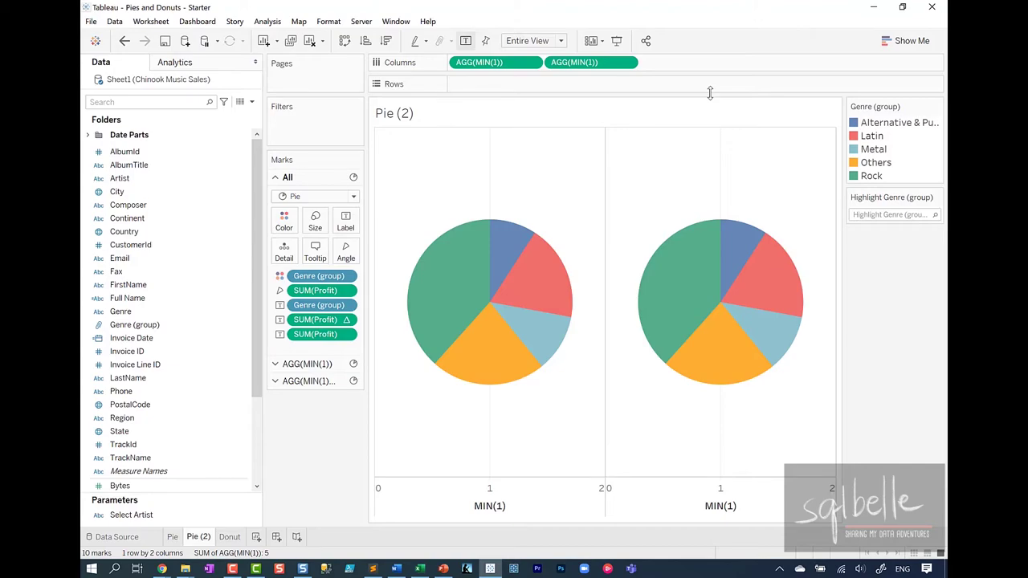
click(308, 381)
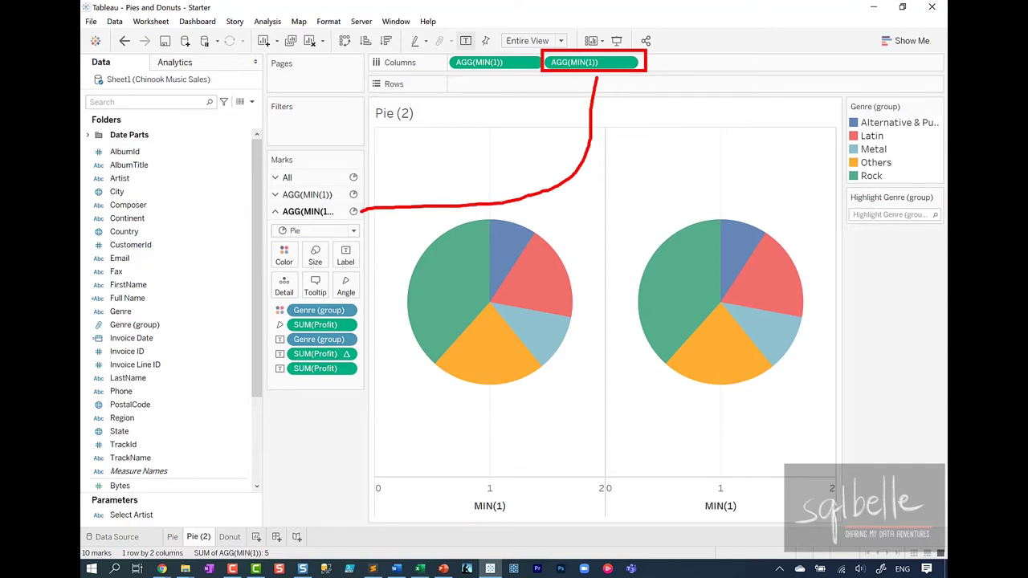
- Remove Genre (group) colour and the extra SUM(Profit) labels from the second pie's Marks card
click(221, 517)
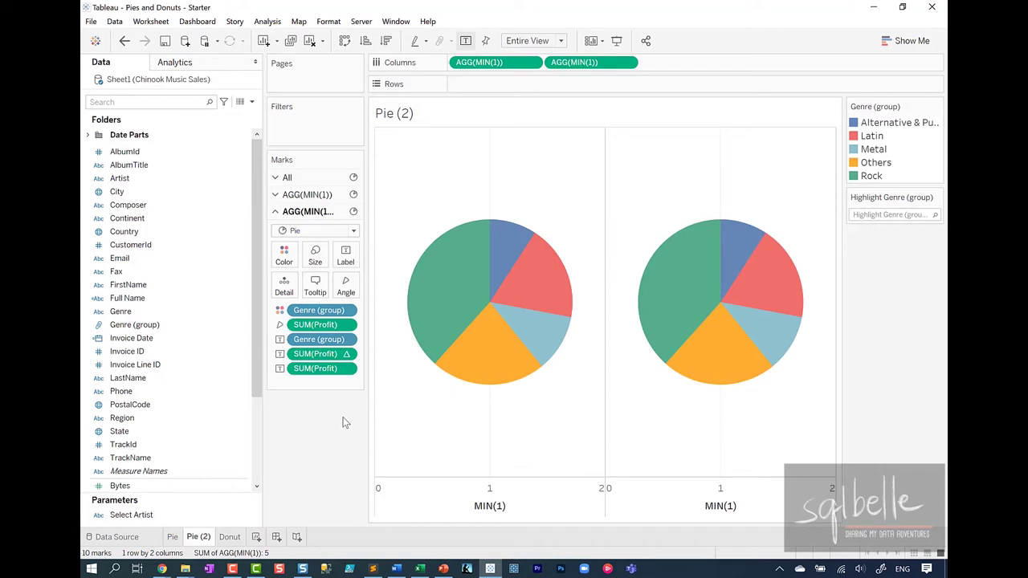
drag(329, 339, 345, 438)
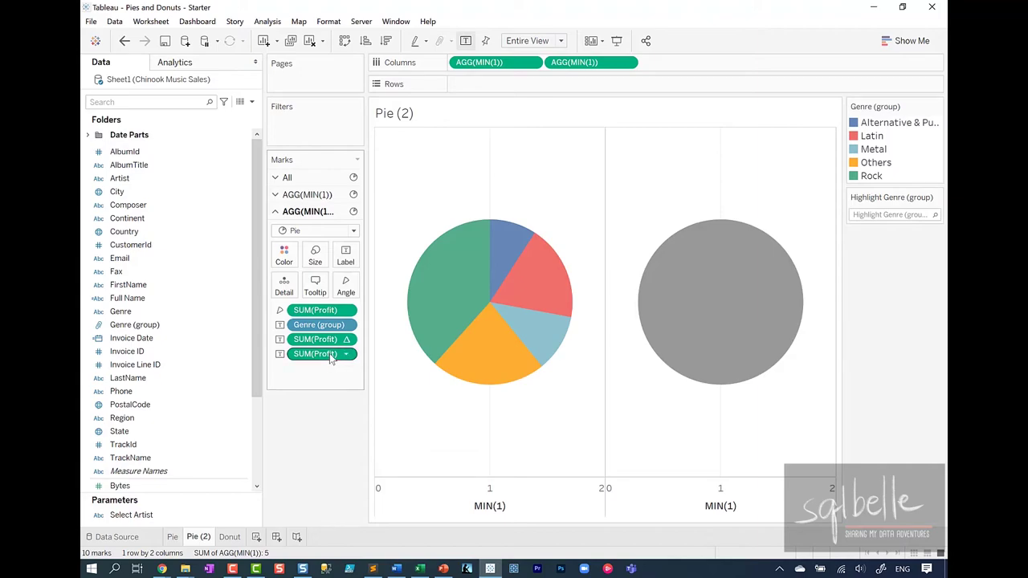
drag(336, 339, 337, 397)
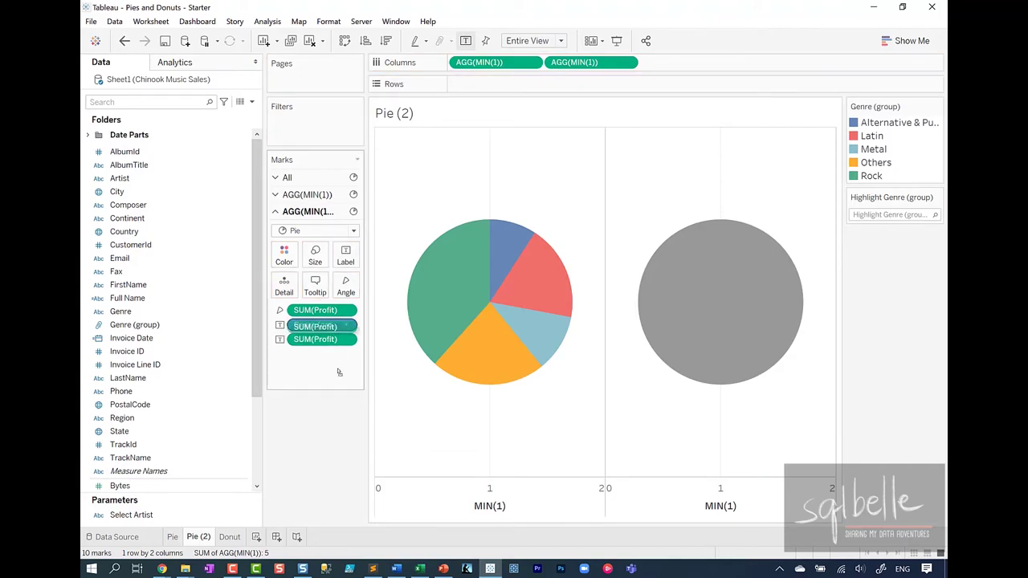
drag(319, 324, 325, 454)
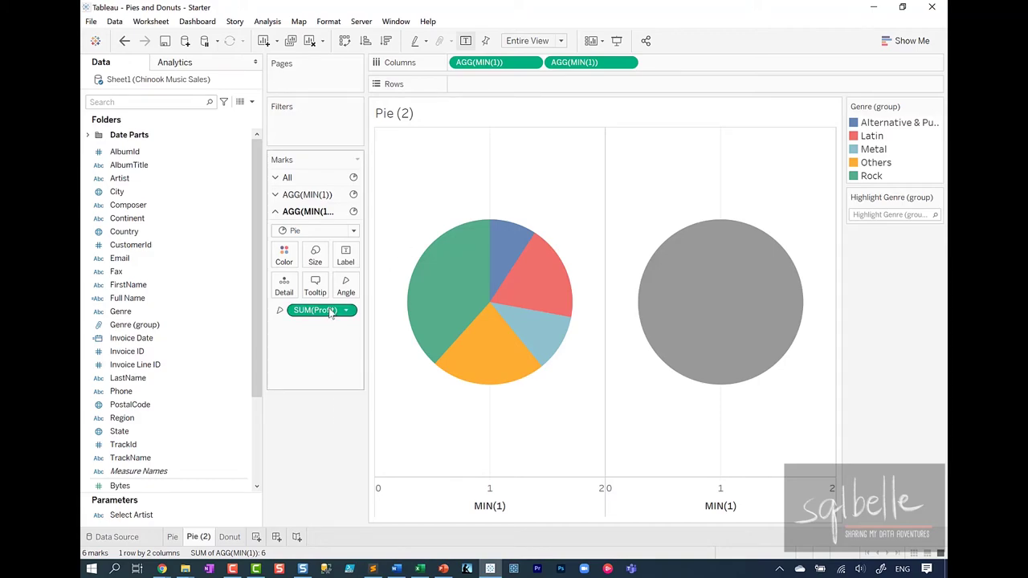
- Label the grey circle with SUM(Profit) and set Marks to Label to All
drag(329, 311, 347, 257)
click(351, 257)
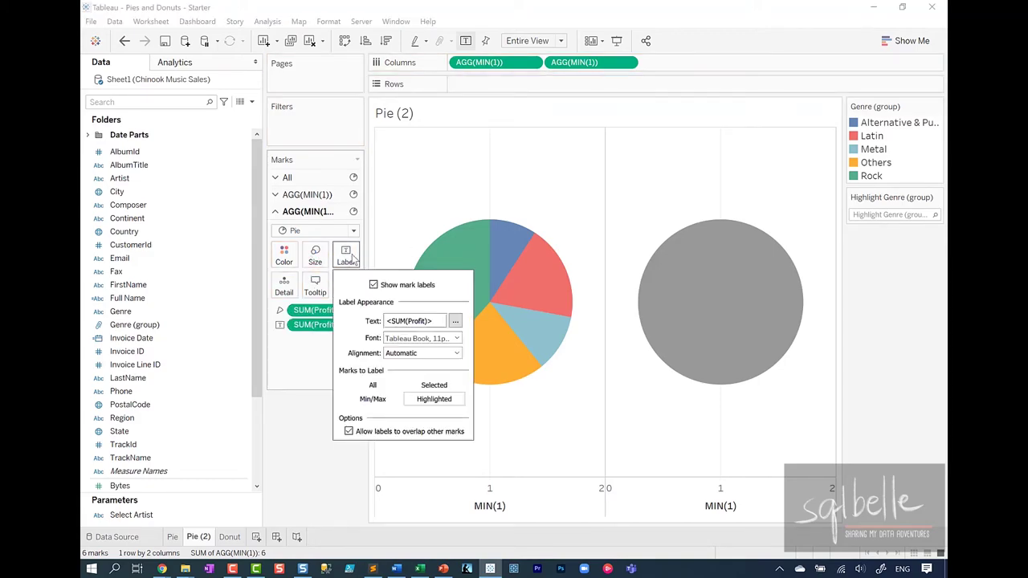
click(373, 385)
click(317, 388)
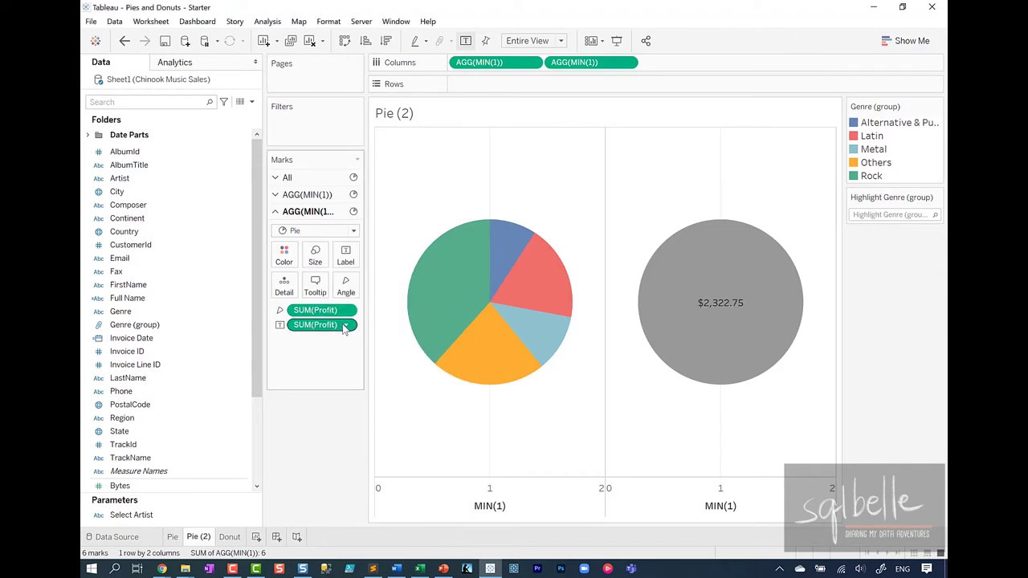
- Format the profit label as Currency (Custom), 1 decimal, in Thousands (K)
click(345, 325)
click(334, 375)
click(195, 178)
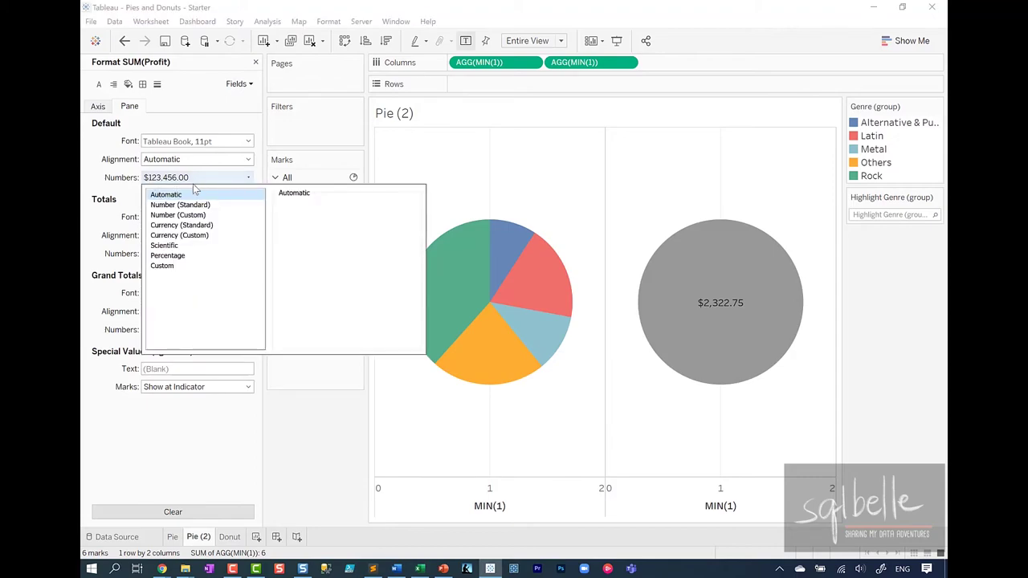
click(193, 235)
click(313, 223)
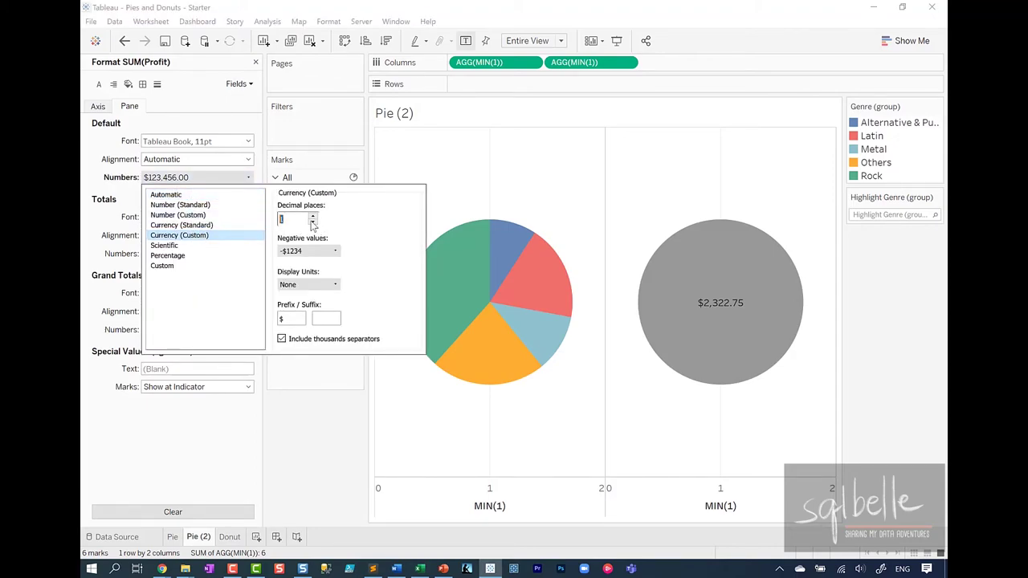
click(318, 286)
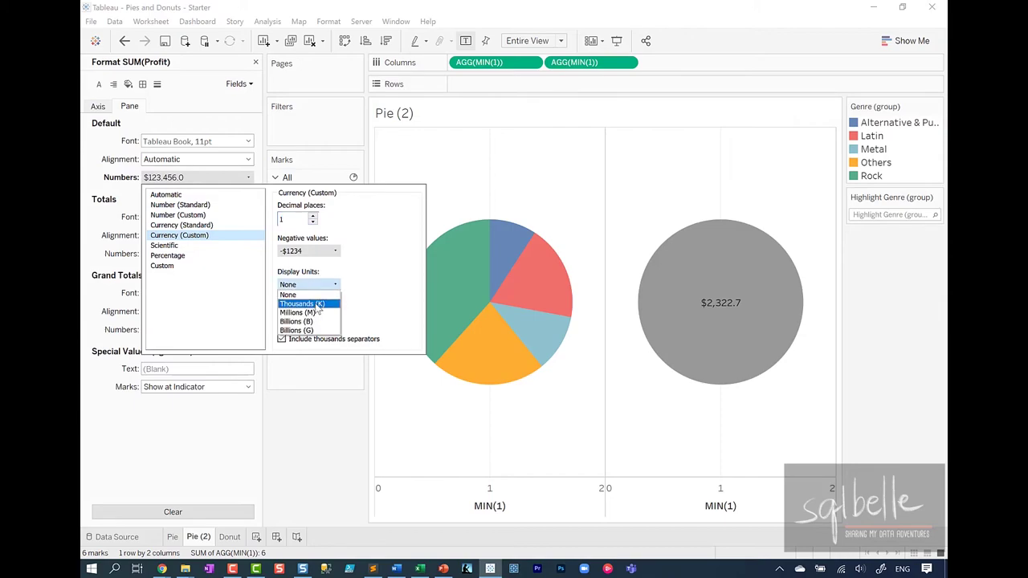
click(302, 304)
click(323, 434)
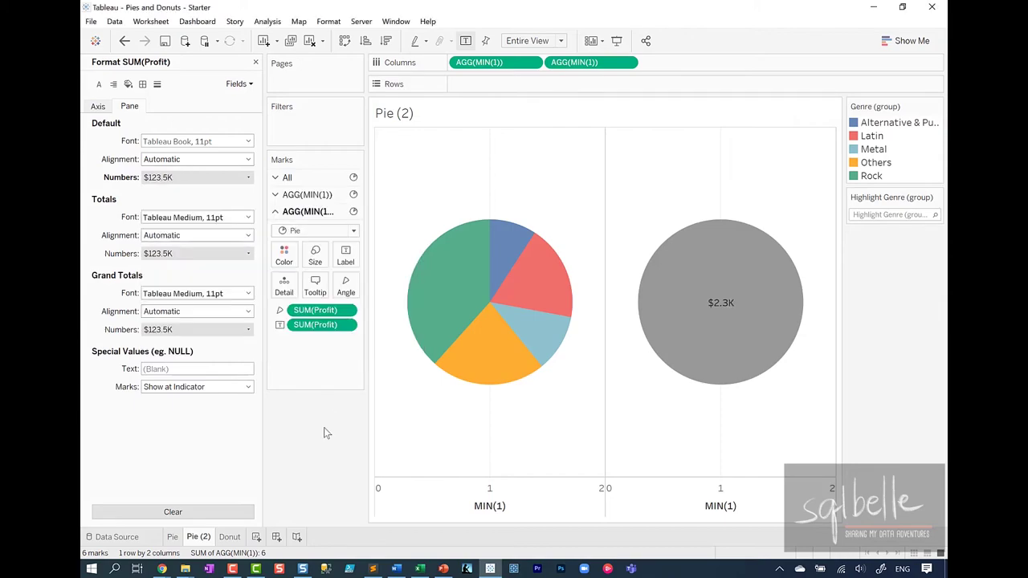
- Enlarge the font of the $2.3K total profit label
click(346, 255)
click(449, 338)
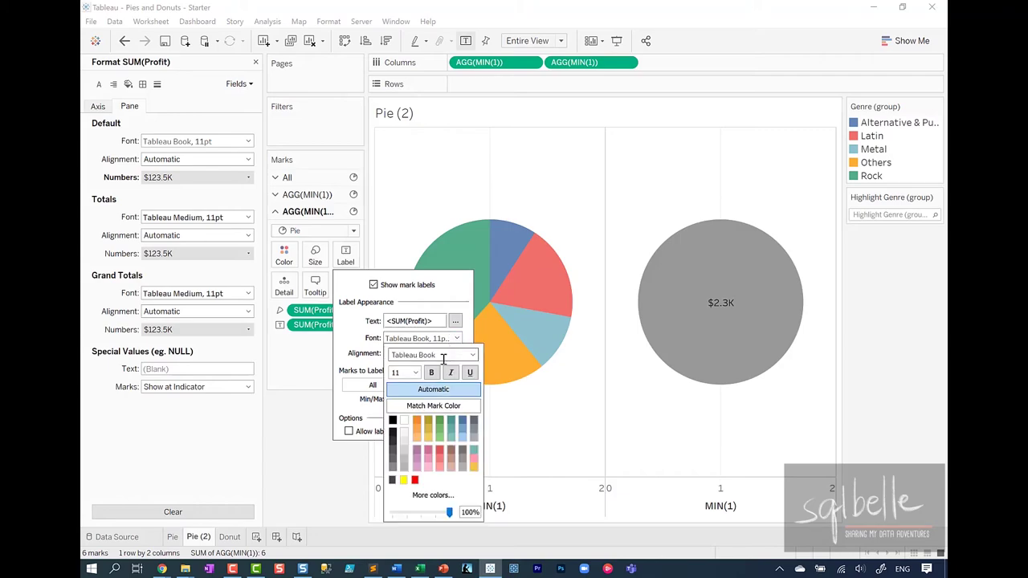
key(Escape)
click(255, 62)
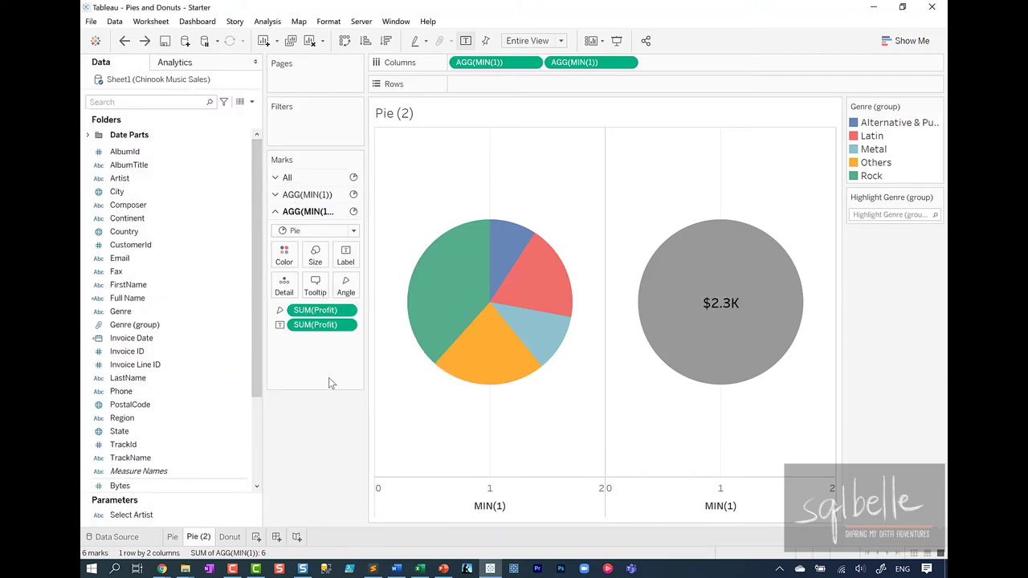
- Reduce the second Marks card's circle size slightly and colour it white around the $2.3K label
click(315, 255)
drag(378, 291, 371, 291)
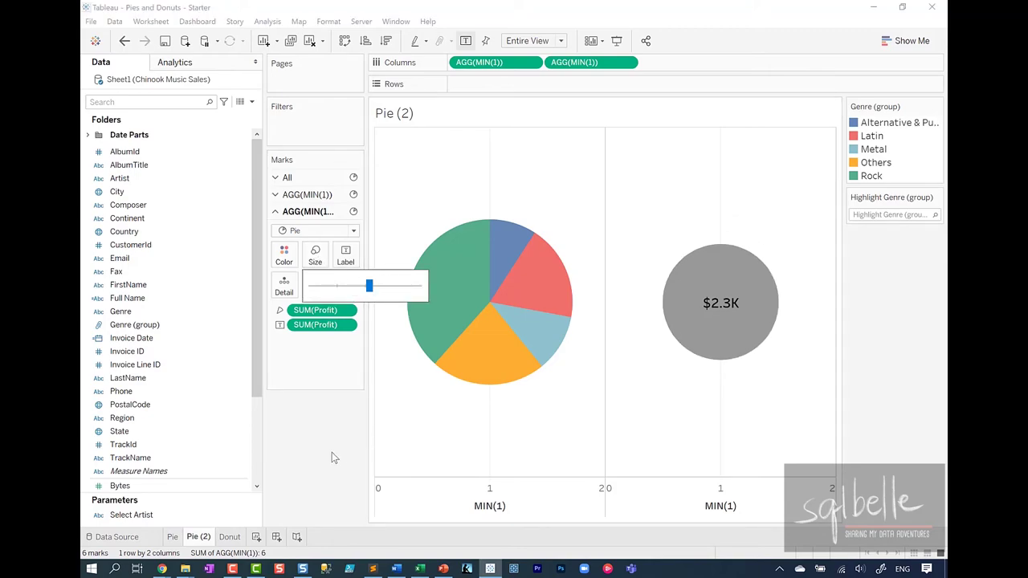
click(284, 256)
click(303, 294)
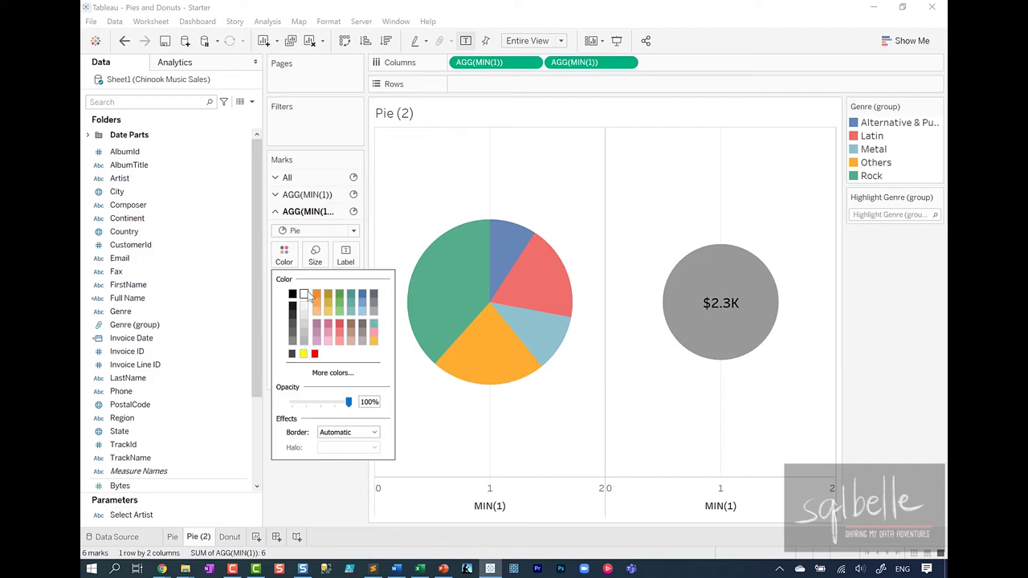
click(337, 488)
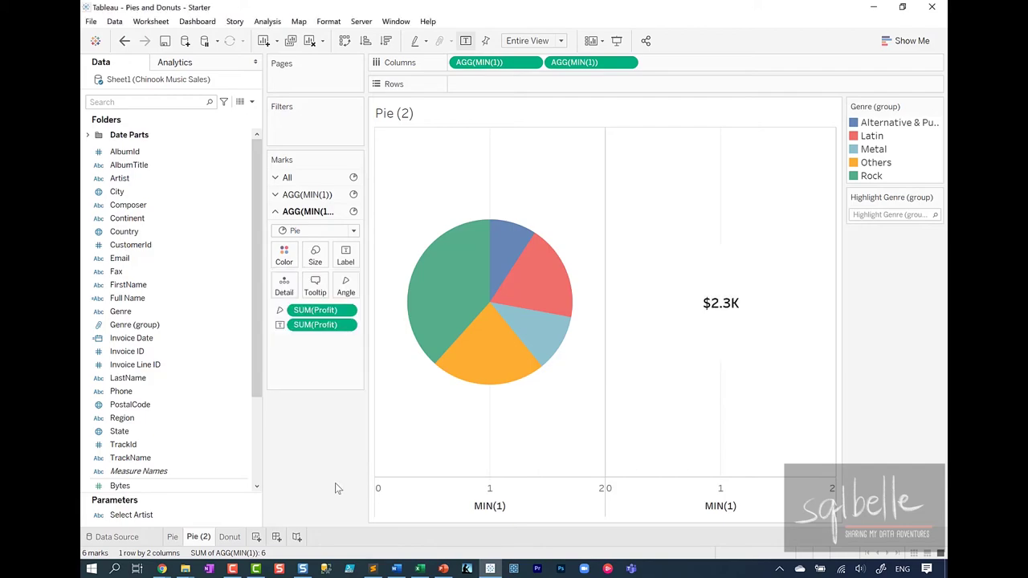
click(627, 63)
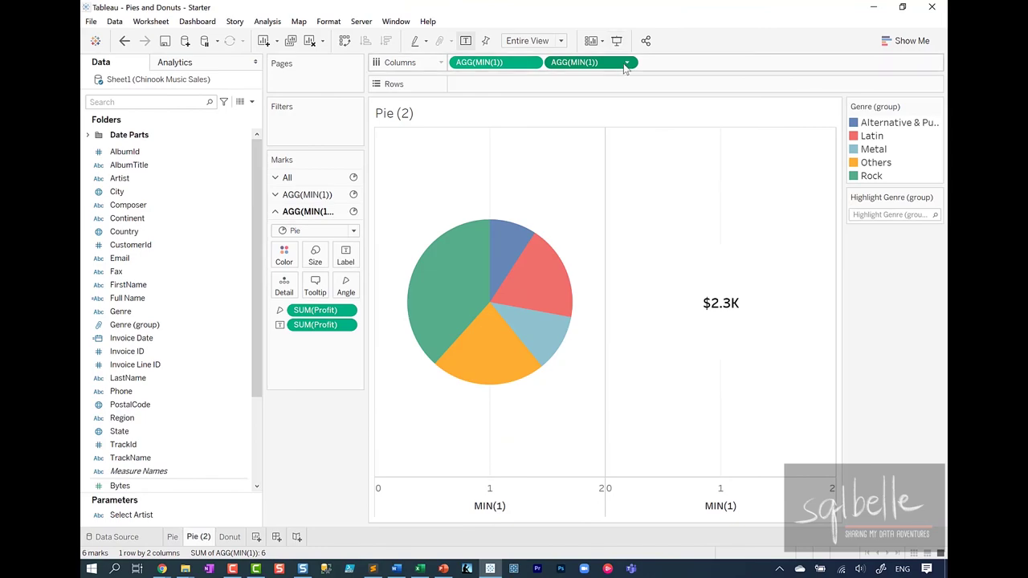
- Make the second MIN(1) a dual axis and hide the headers of both axes
click(626, 62)
click(592, 200)
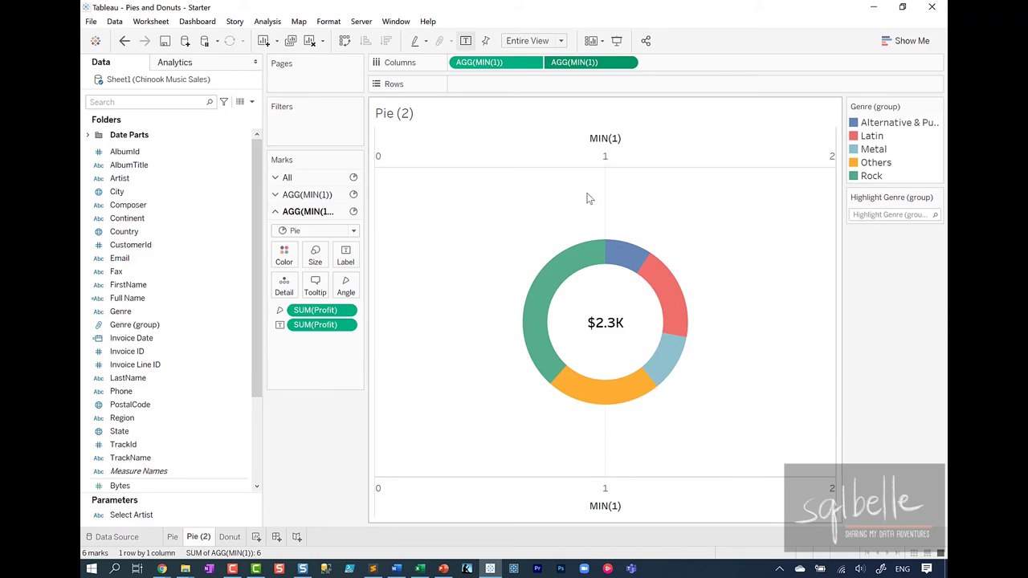
right_click(610, 148)
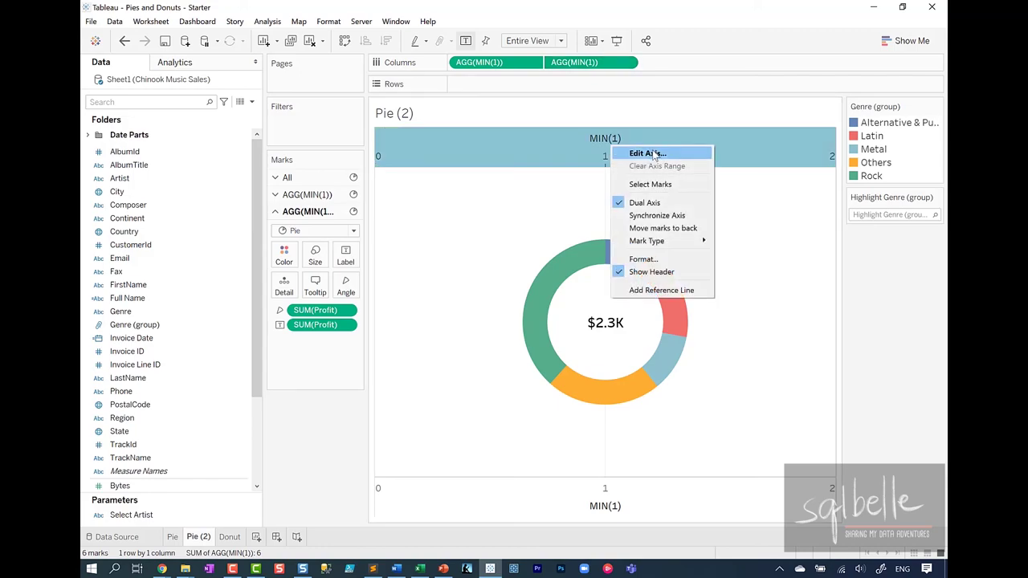
click(646, 273)
right_click(598, 512)
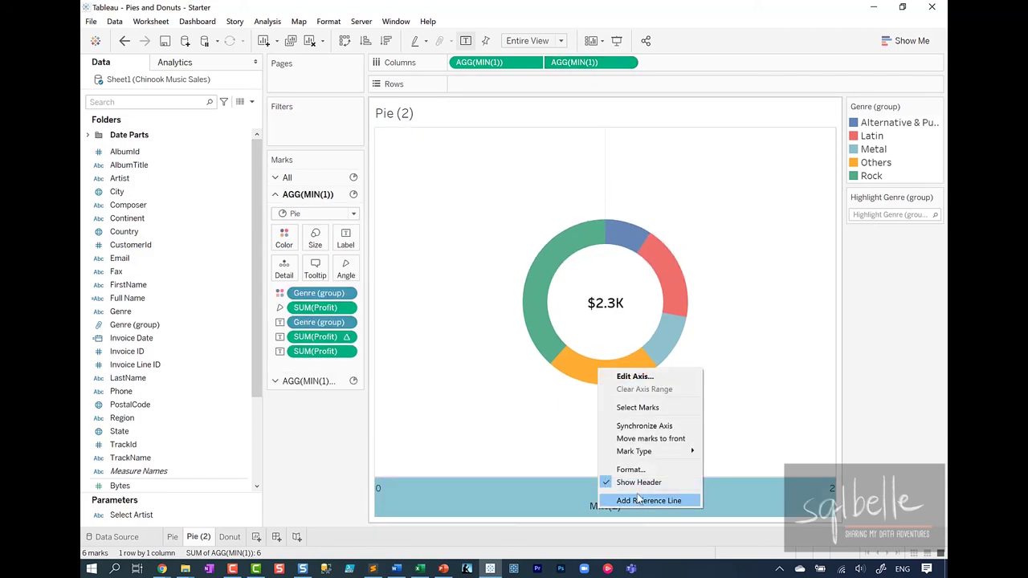
click(642, 497)
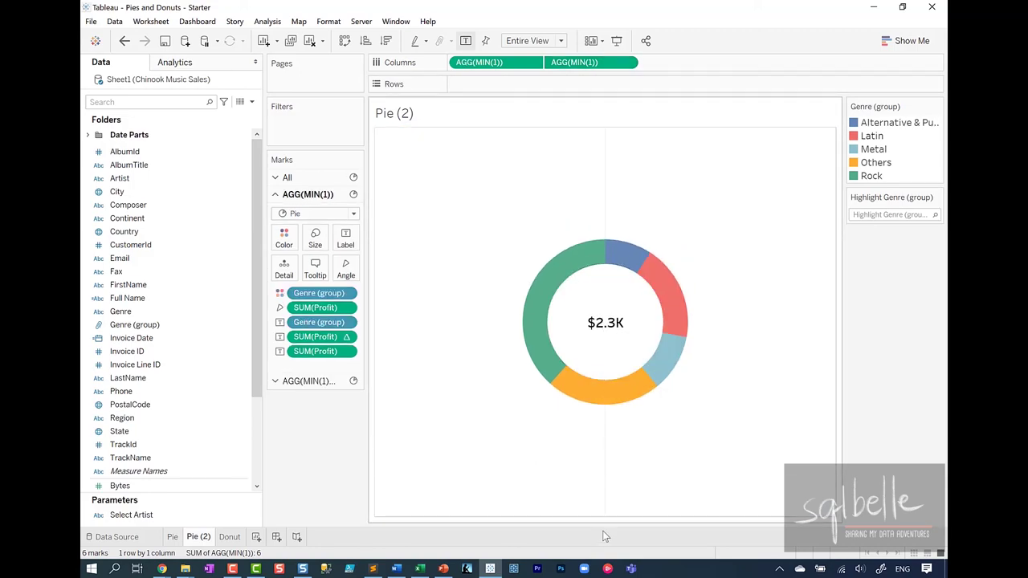
- Set the worksheet's grid lines to None in Format Lines
click(329, 21)
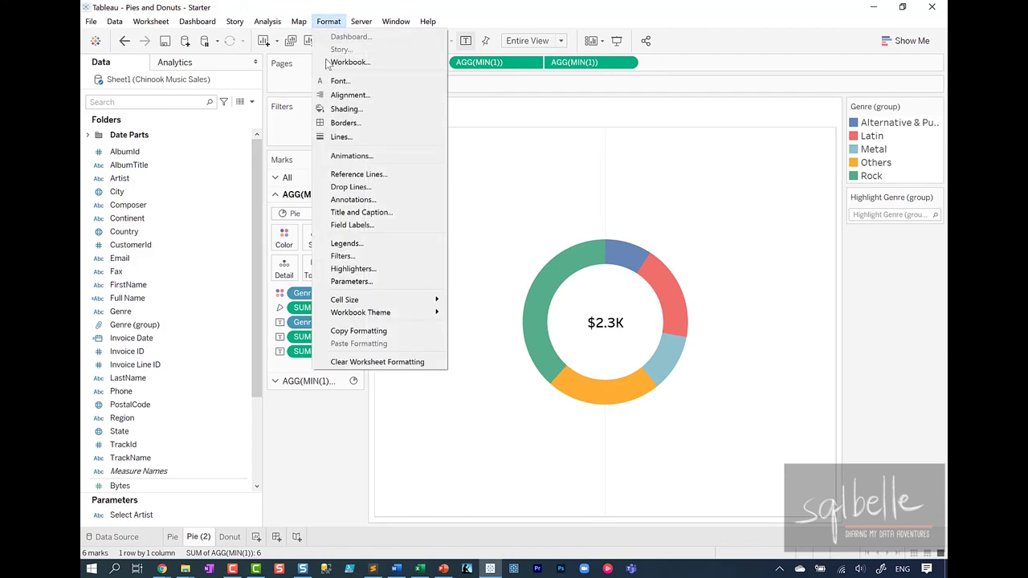
click(341, 136)
click(169, 141)
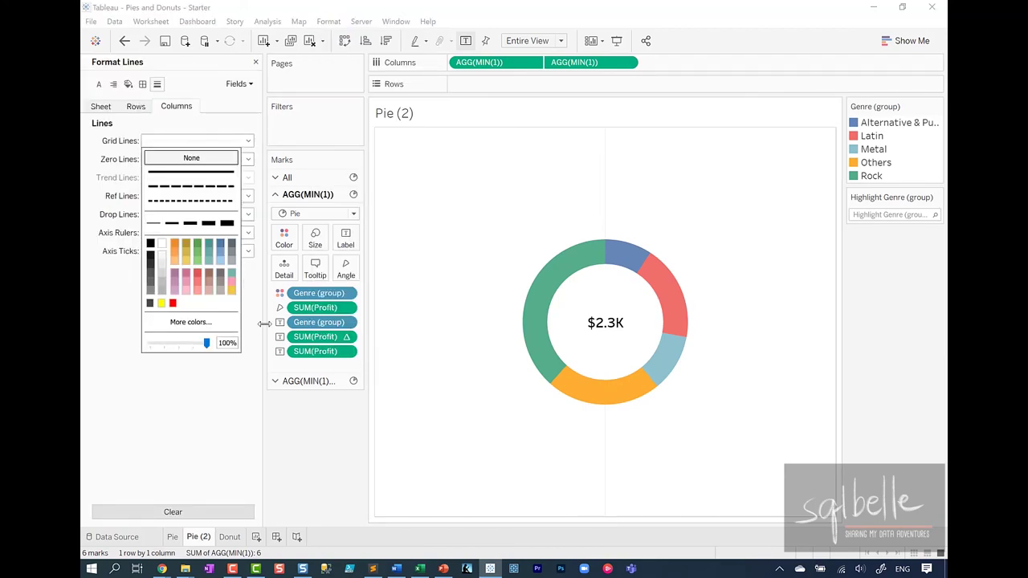
click(181, 158)
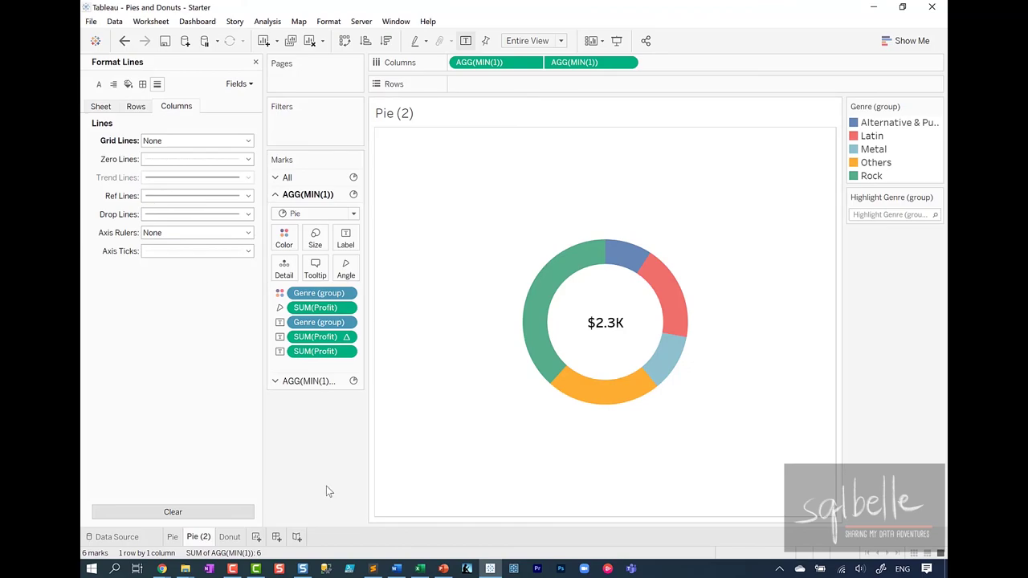